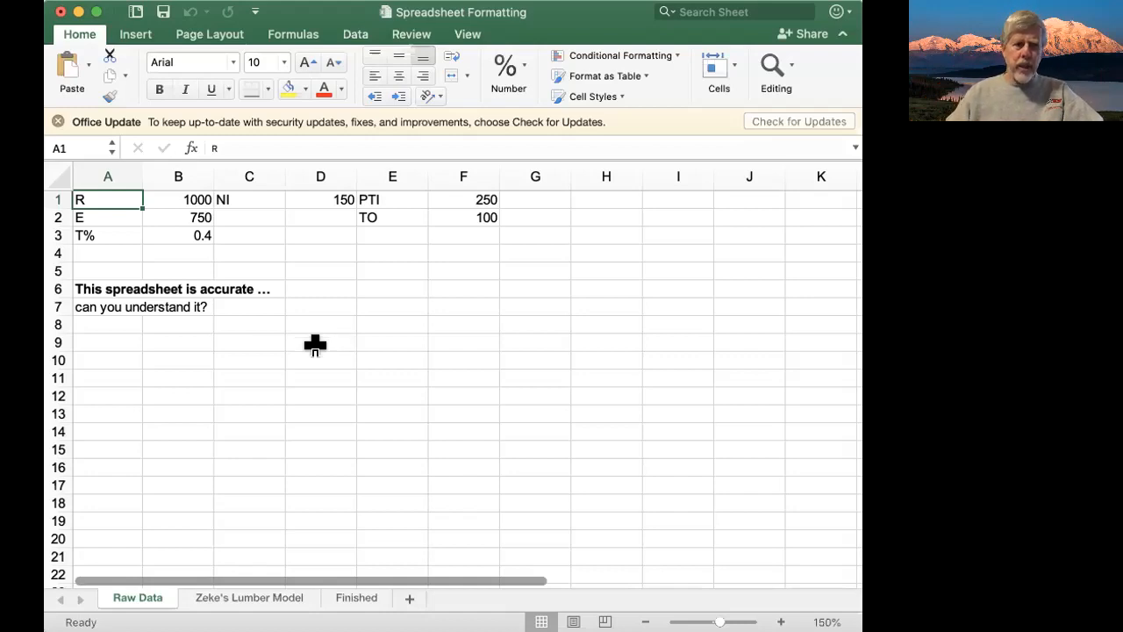
- Reveal the formulas behind the Raw Data sheet's values, and switch back to the normal value display
left_click(221, 327)
key("Up")
key("Up")
key("Up")
key("Up")
key("Up")
key("Left")
key("Right")
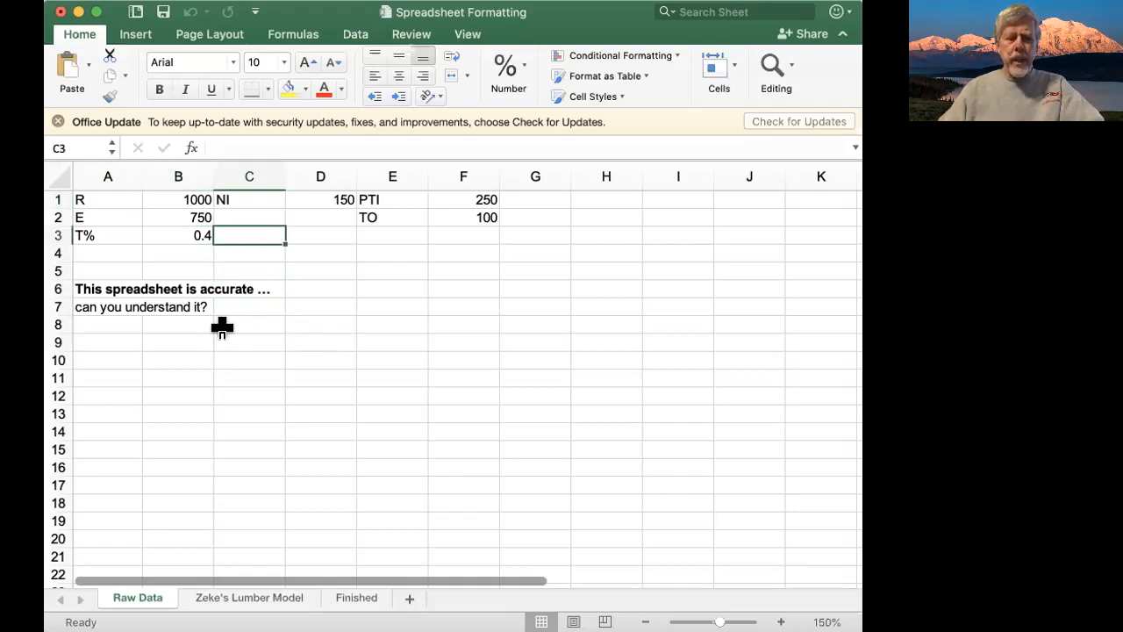
key("ctrl+grave")
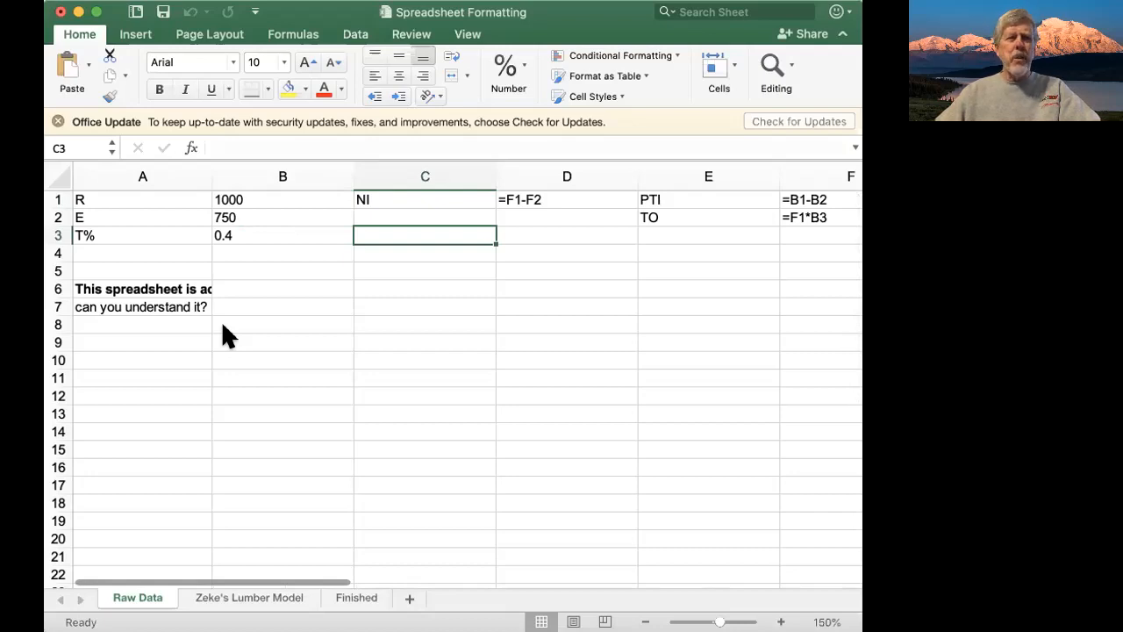
key("ctrl+grave")
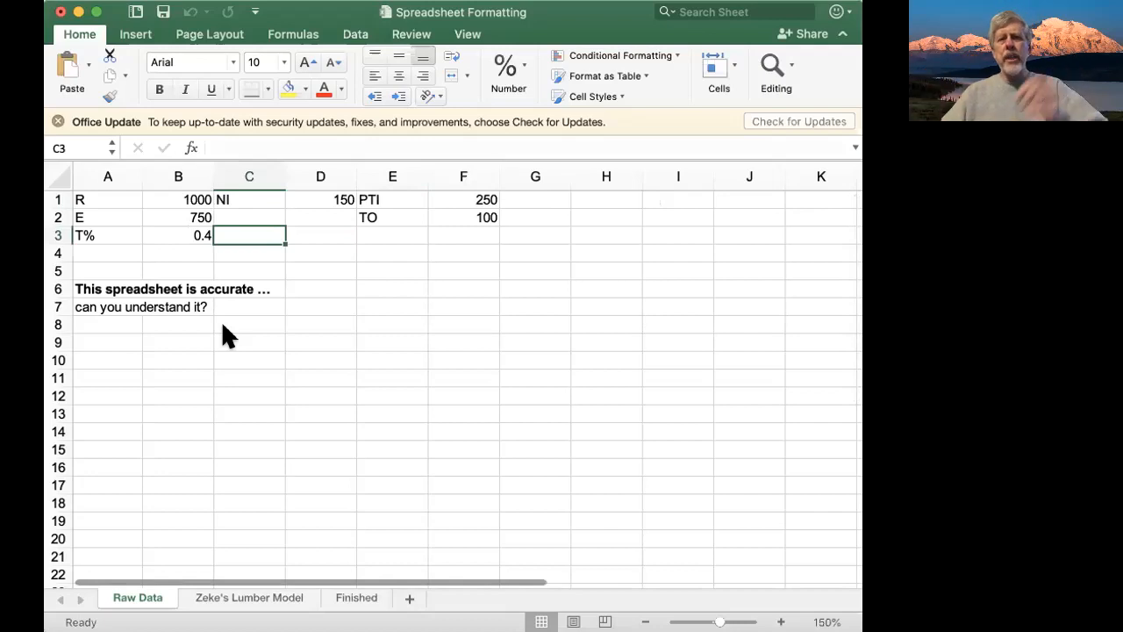
- Open the Zeke's Lumber Model sheet and examine its Assumptions entries for revenue, expenses and tax rate, and its Conclusions section
left_click(250, 598)
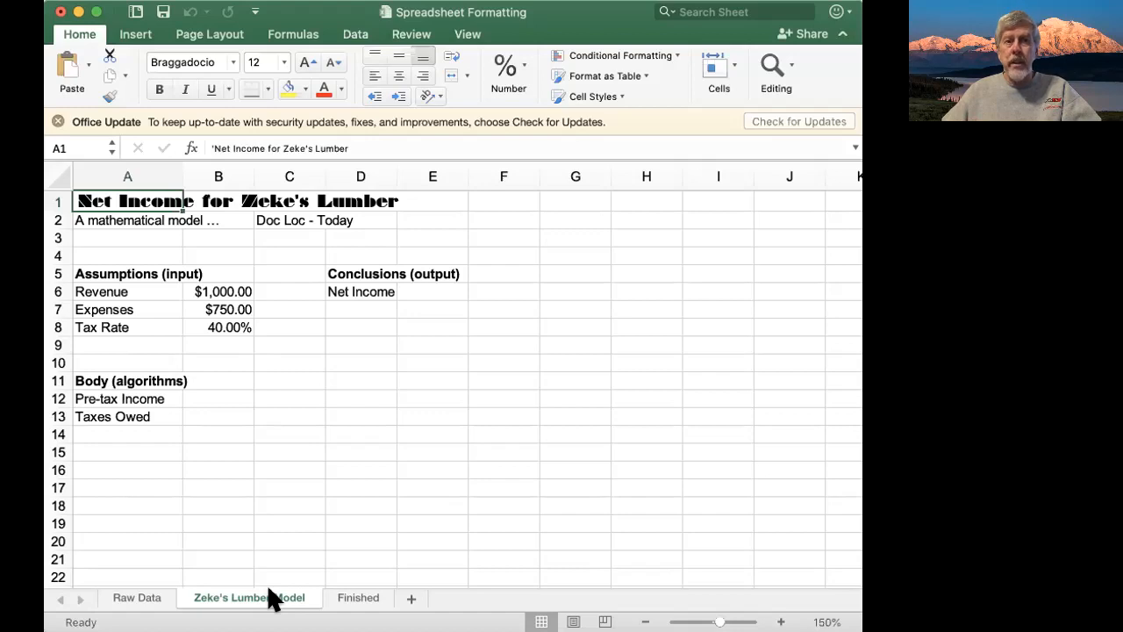
key("Down")
key("Down")
key("Down")
key("Down")
key("Down")
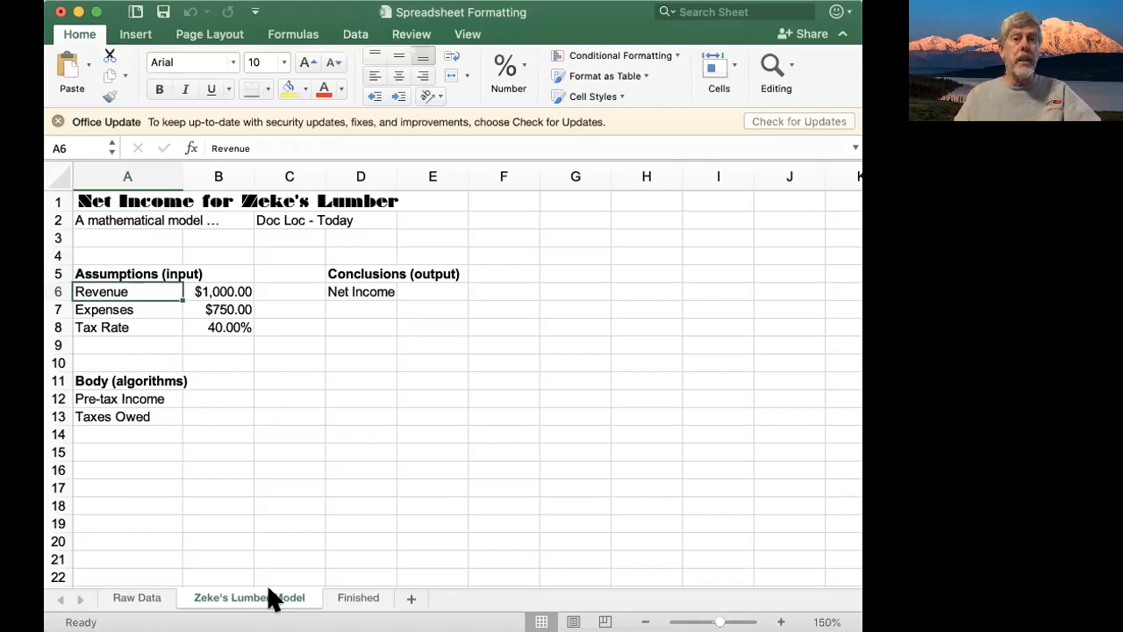
key("Down")
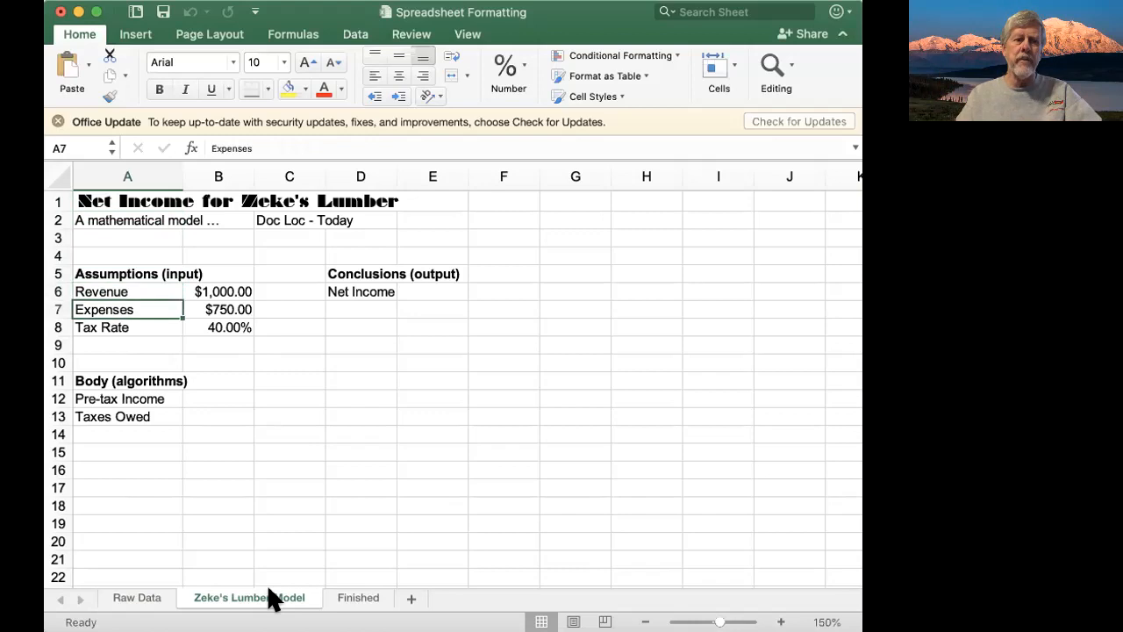
key("Up")
key("Down")
key("Down")
key("Right")
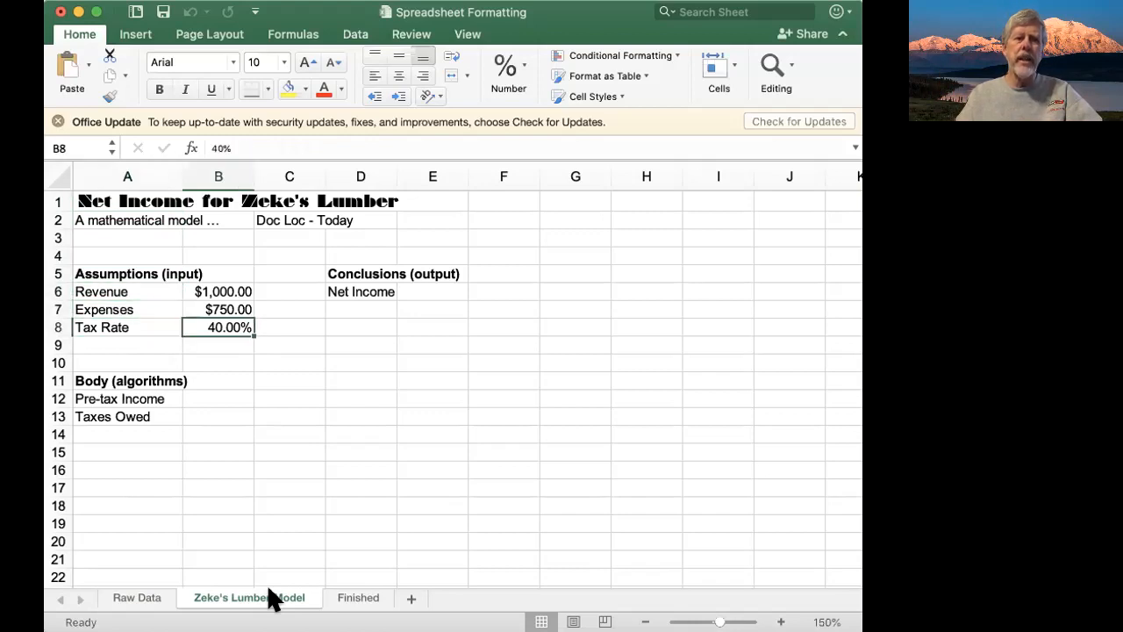
key("Up")
key("Up")
key("Up")
key("Down")
key("Right")
key("Right")
key("Right")
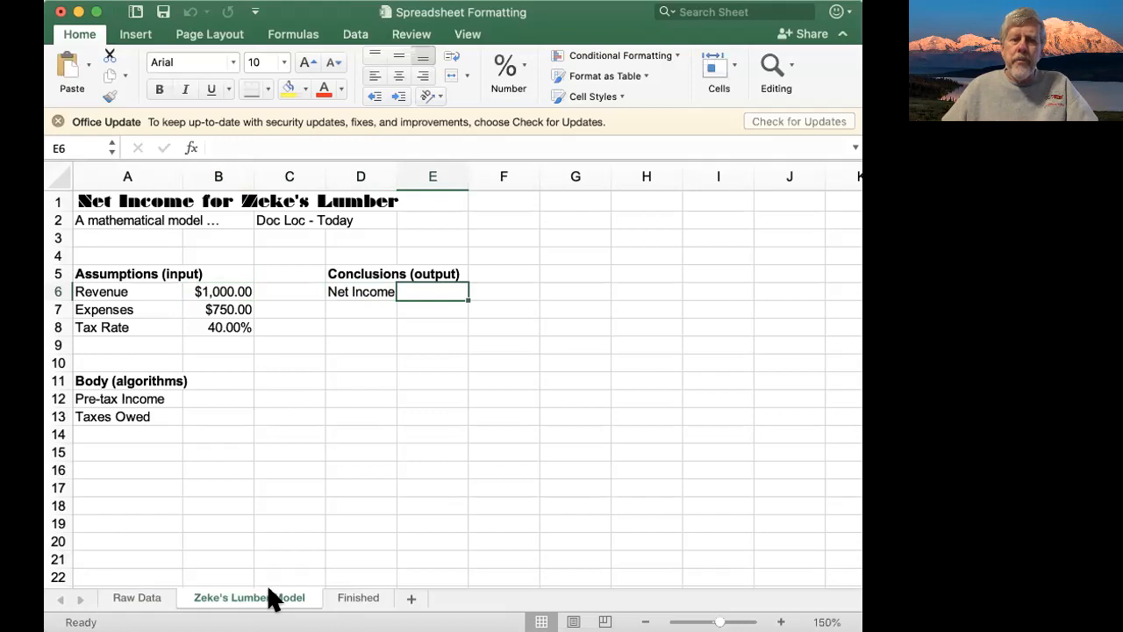
- Calculate Pre-tax Income in cell B12 as revenue minus expenses with the formula =b6-b7
key("Down")
key("Down")
key("Down")
key("Down")
key("Down")
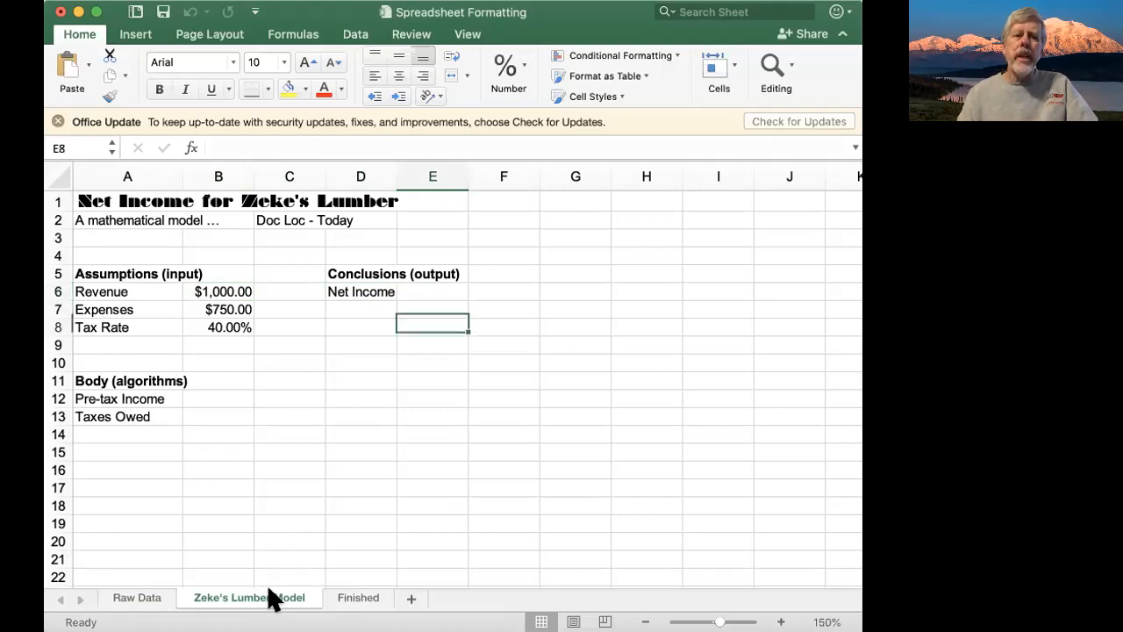
key("Left")
key("Left")
key("Left")
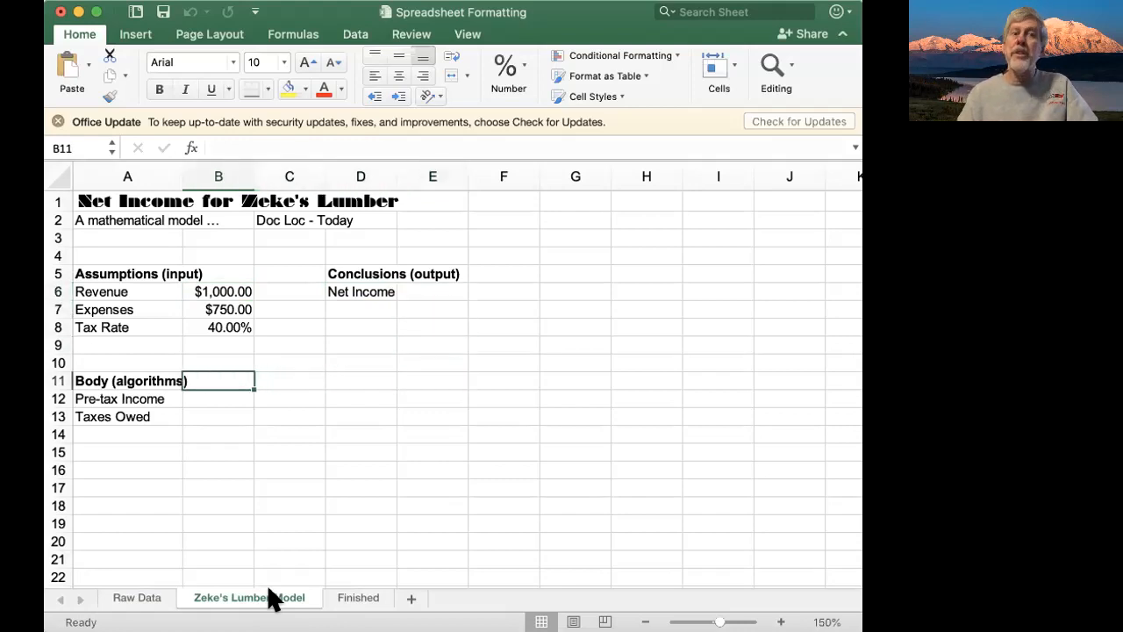
key("Down")
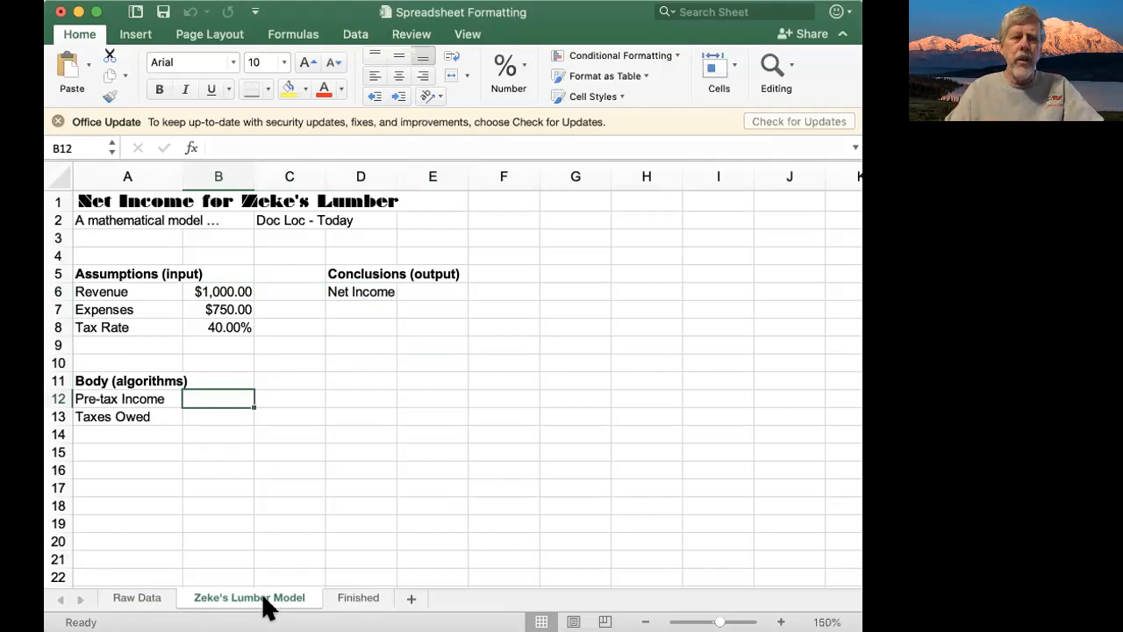
type("=b")
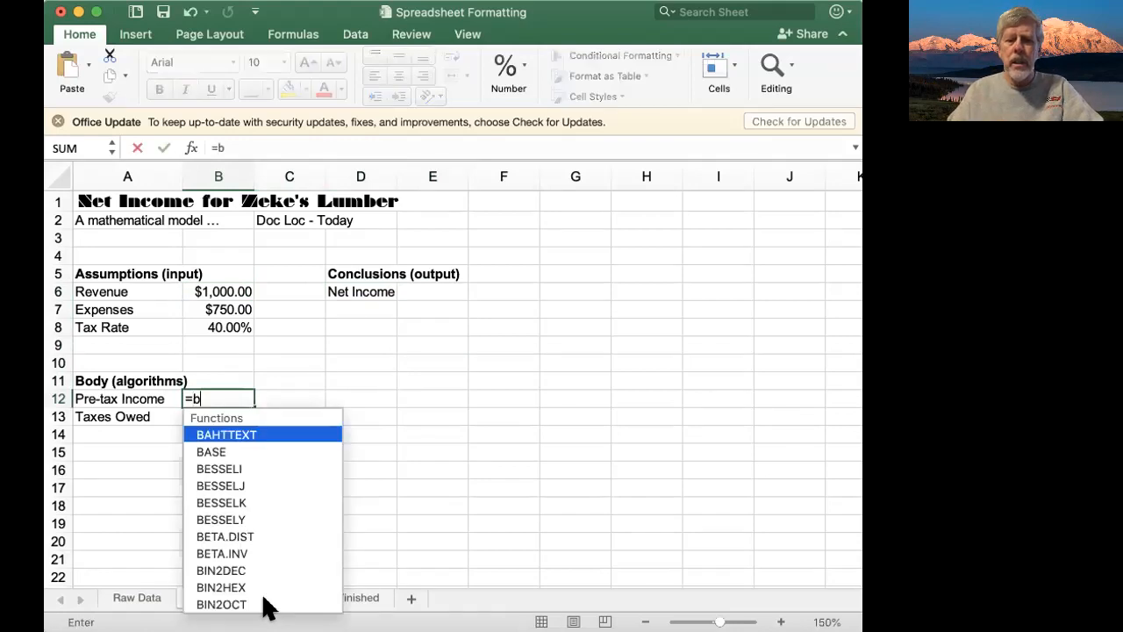
type("6-b7")
key("Return")
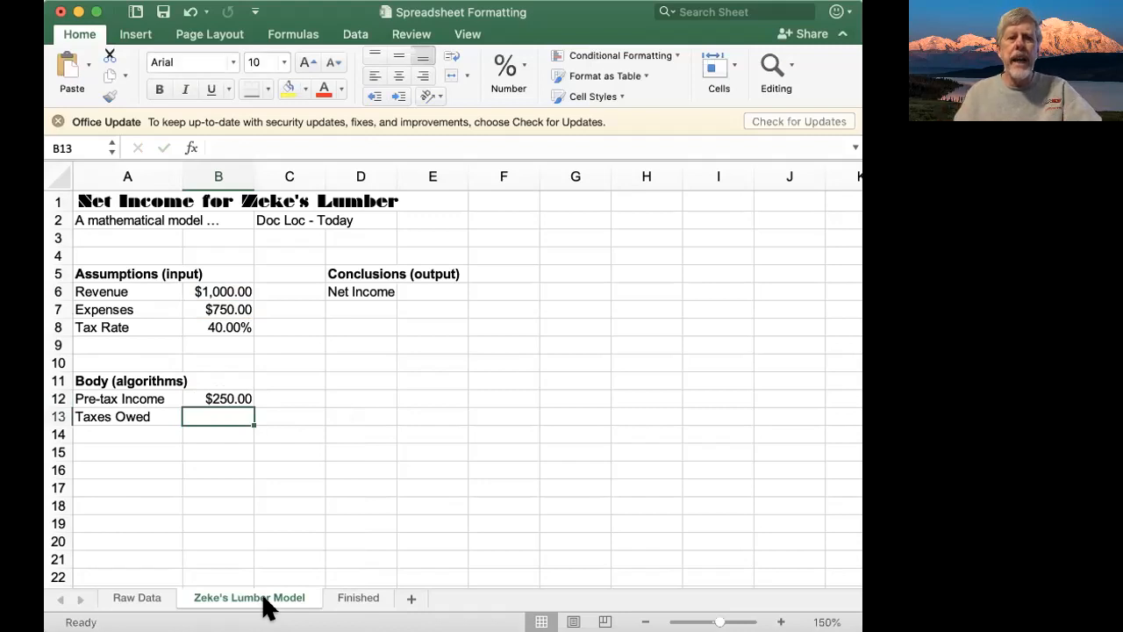
- Calculate Taxes Owed in cell B13 as pre-tax income times the tax rate with the formula =b12*b8
type("=")
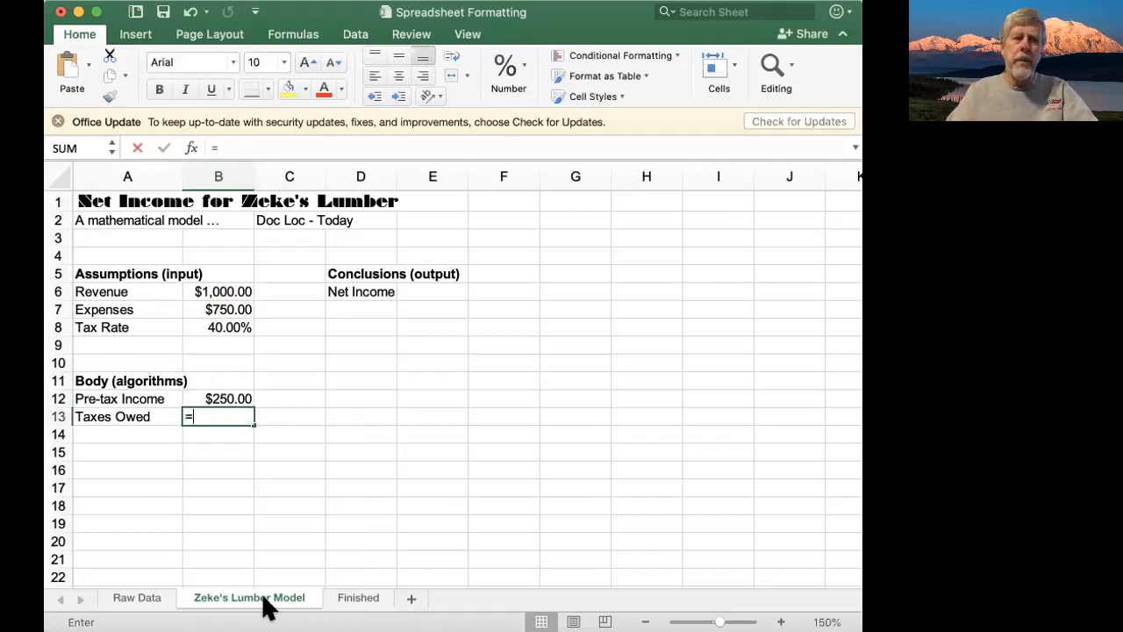
type("b21")
key("BackSpace")
key("BackSpace")
type("12")
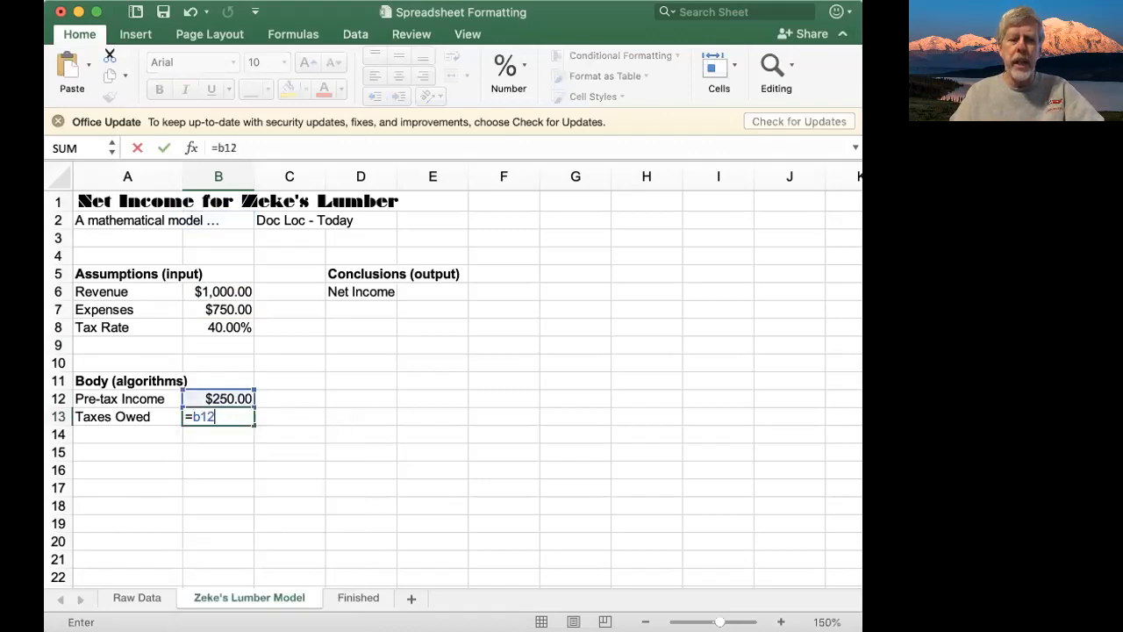
type("*")
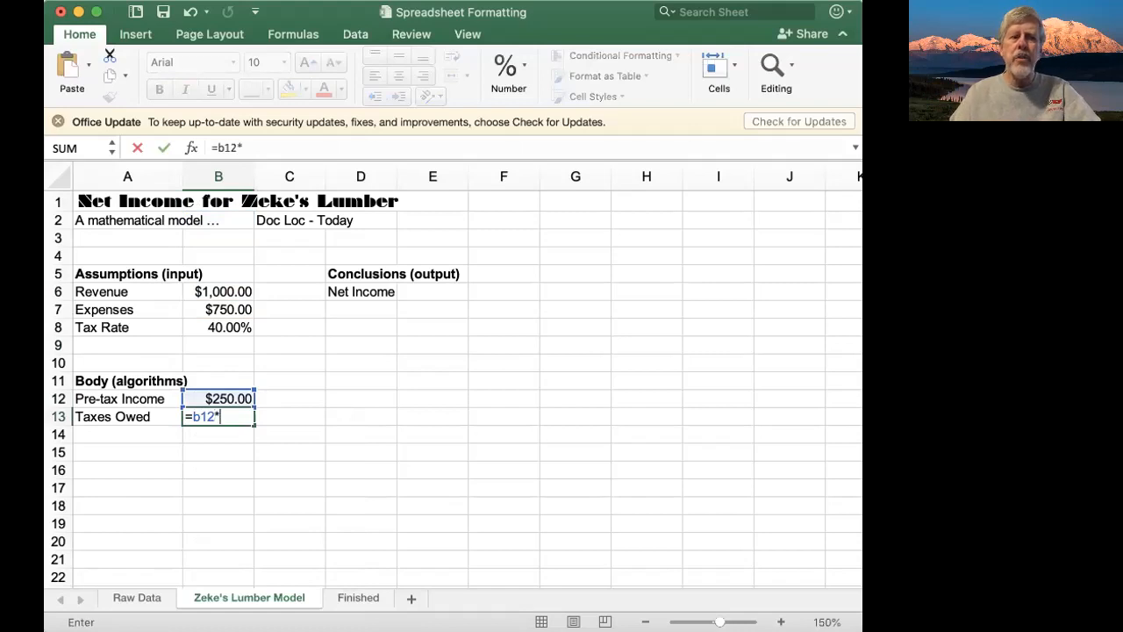
type("b8")
key("Escape")
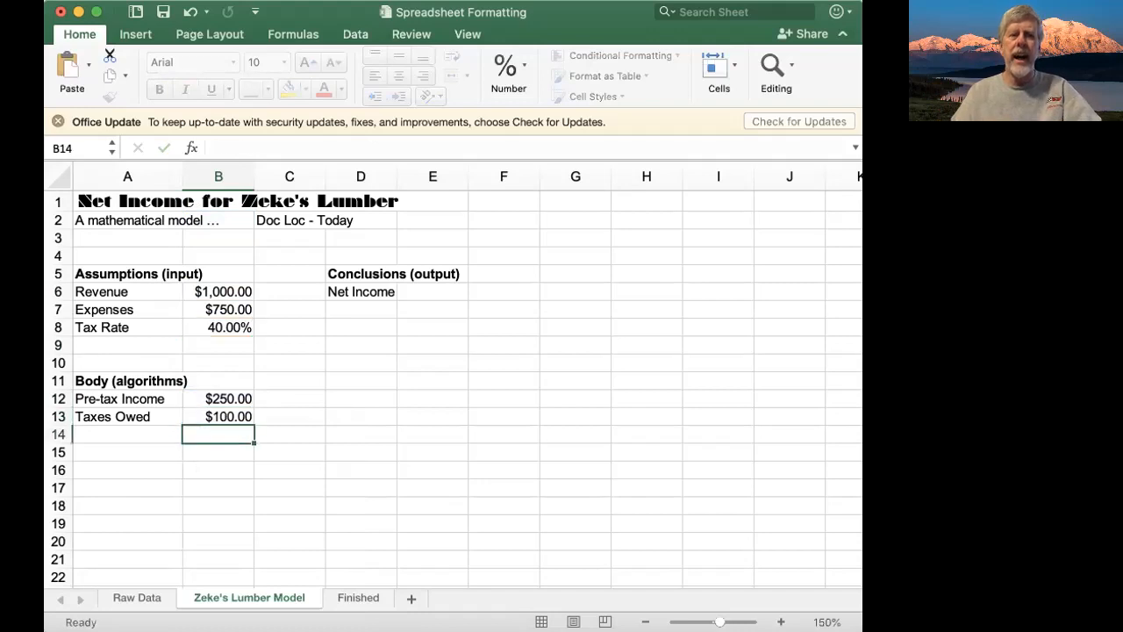
- Calculate Net Income in cell E6 as pre-tax income minus taxes owed with the formula =b12-b13
key("Up")
key("Up")
key("Up")
key("Up")
key("Up")
key("Up")
key("Up")
key("Up")
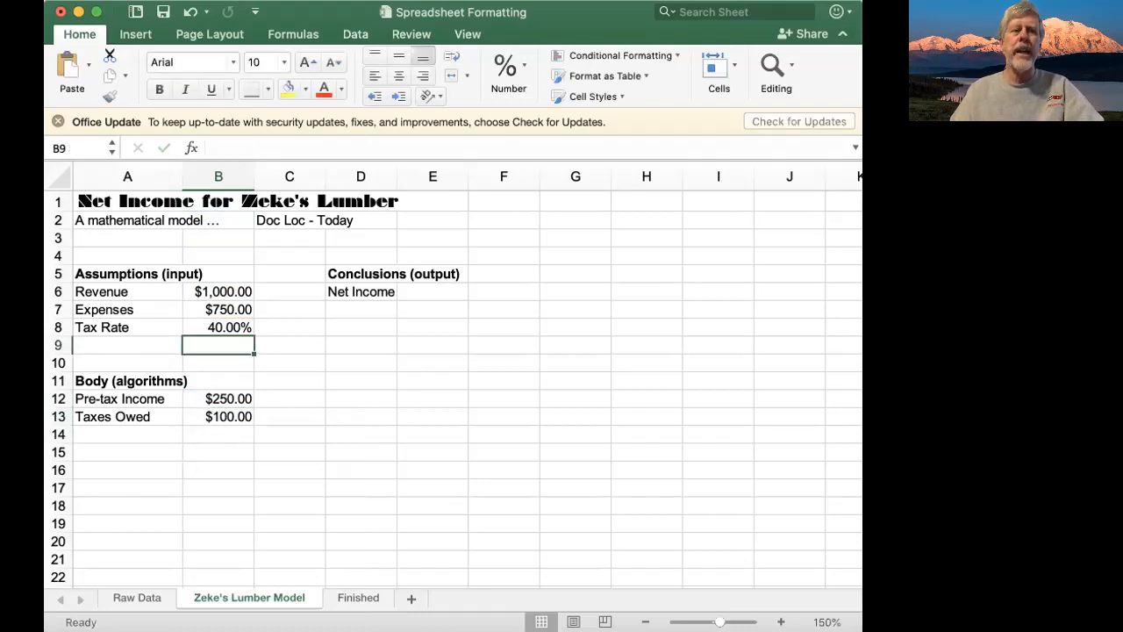
key("Right")
key("Right")
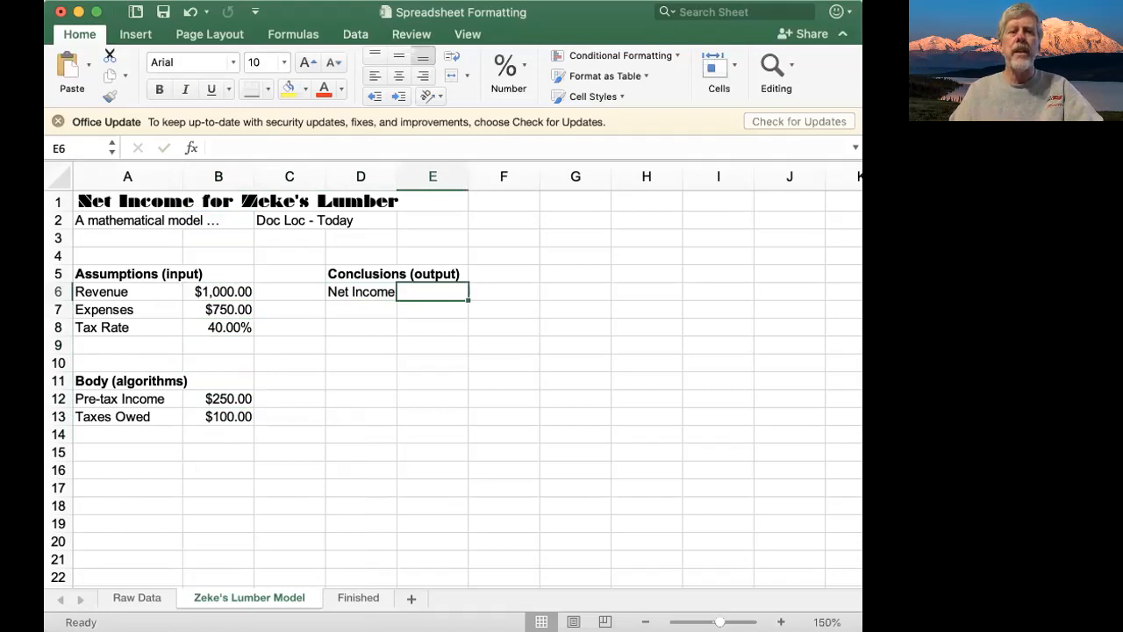
type("=")
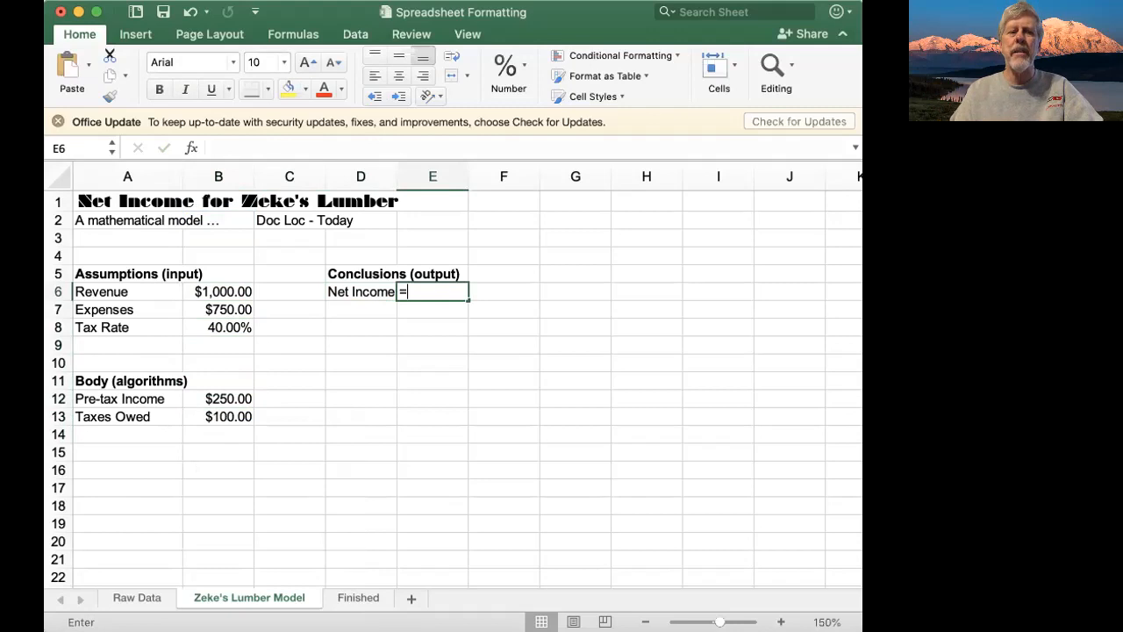
type("b12")
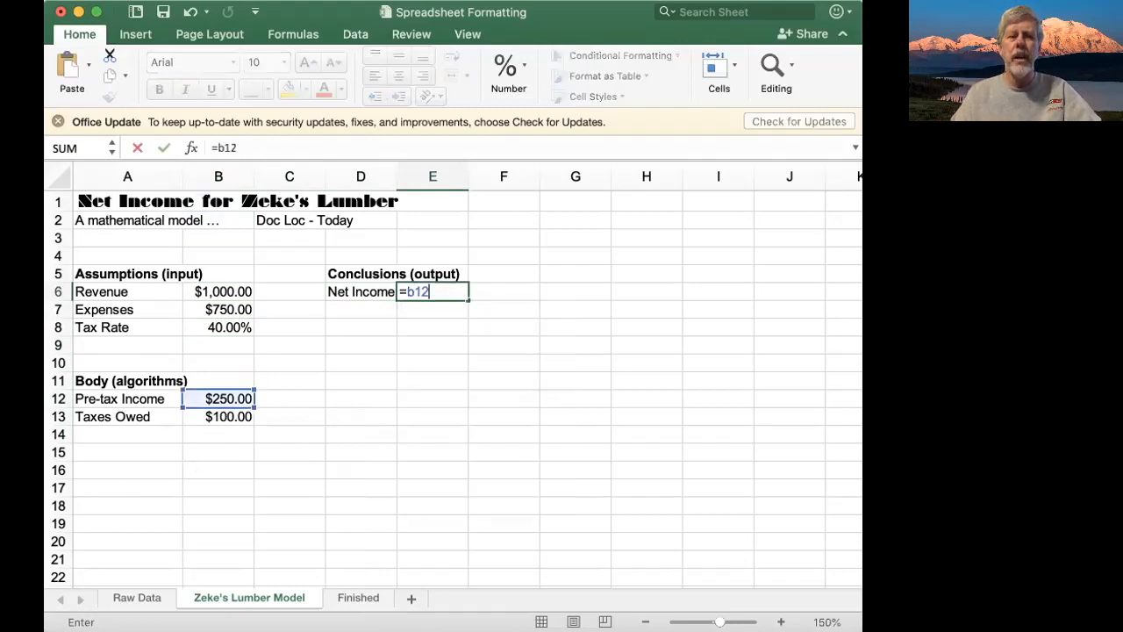
type("-b13")
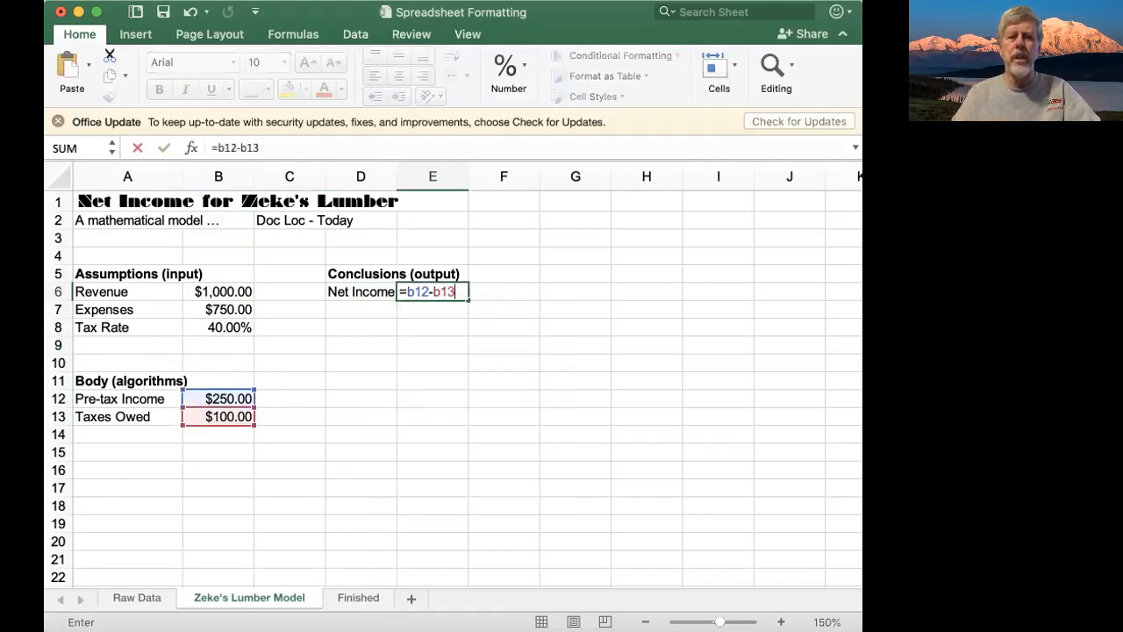
key("Return")
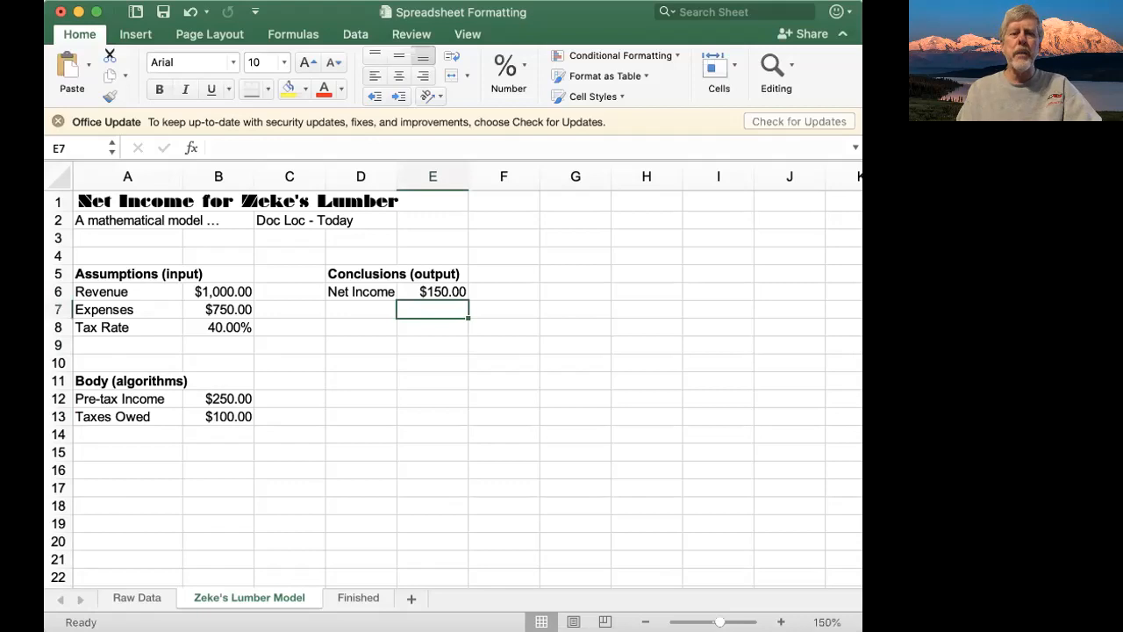
- Check which number format is applied to the Revenue amount in cell B6
key("Up")
key("Left")
key("Left")
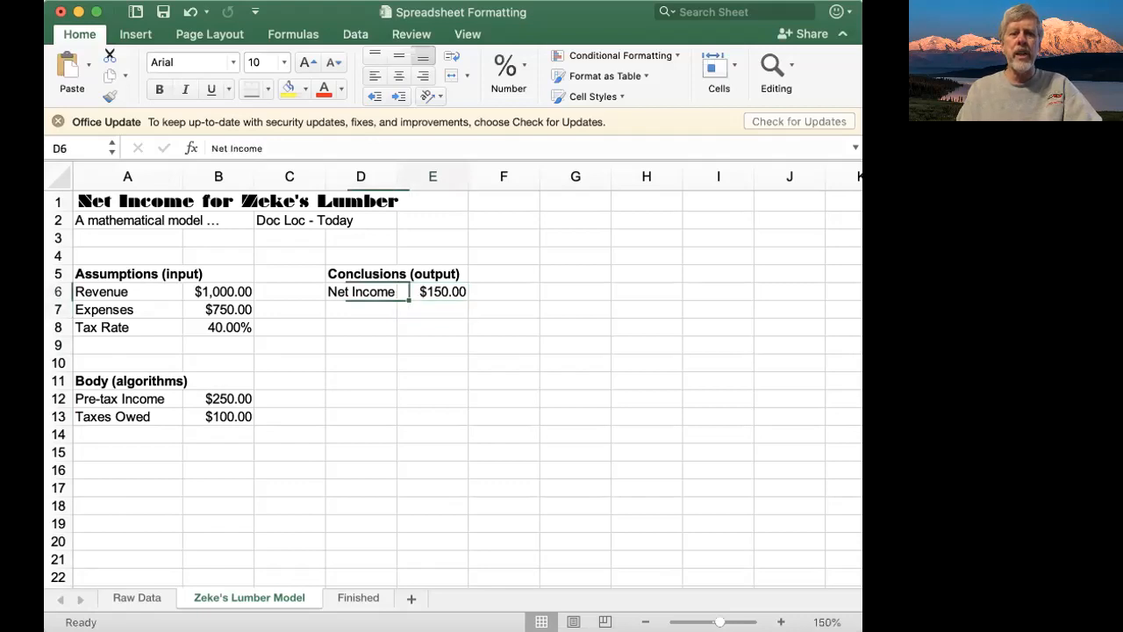
key("Left")
key("Down")
key("Down")
key("Down")
key("Up")
key("Up")
key("Down")
key("Up")
key("Up")
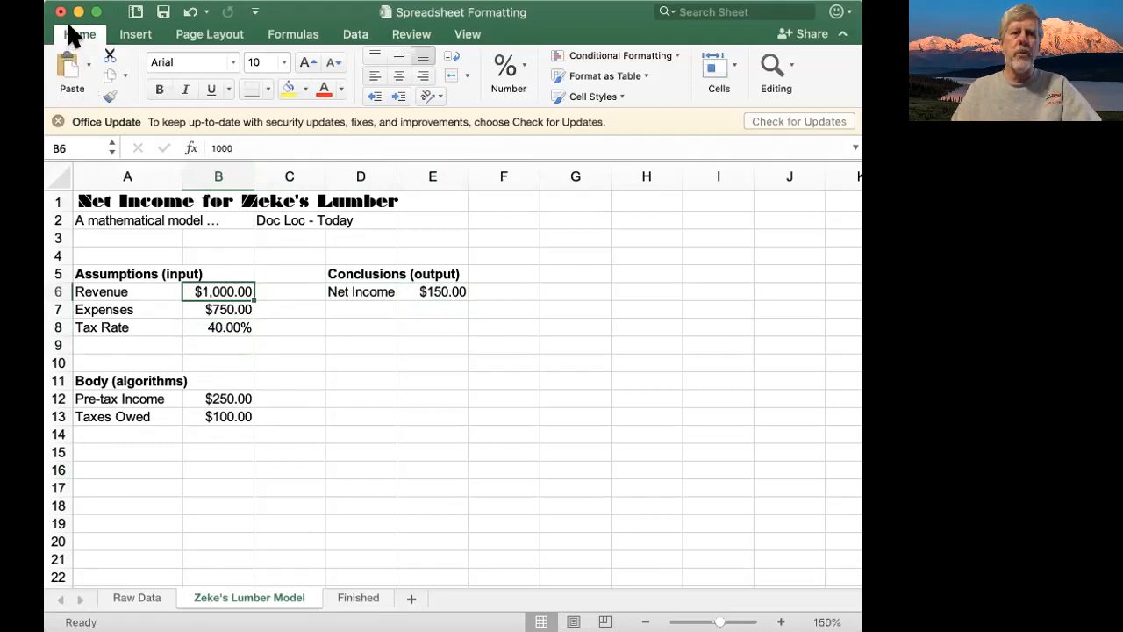
left_click(522, 57)
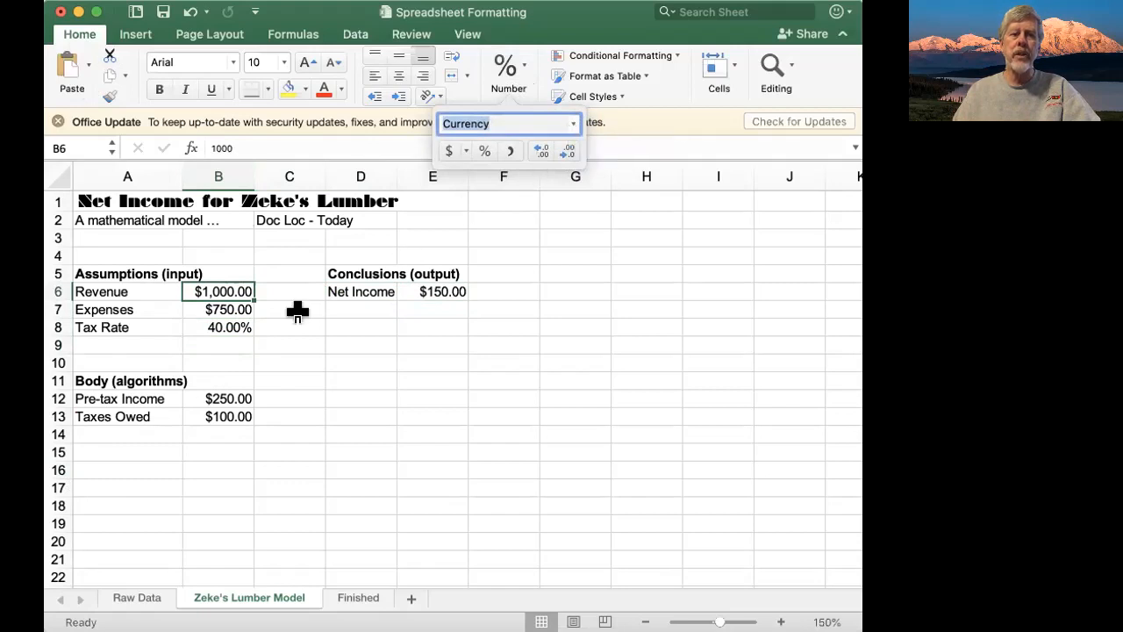
- Check the Tax Rate cell's number format and view the list of available formats without changing it
left_click(239, 325)
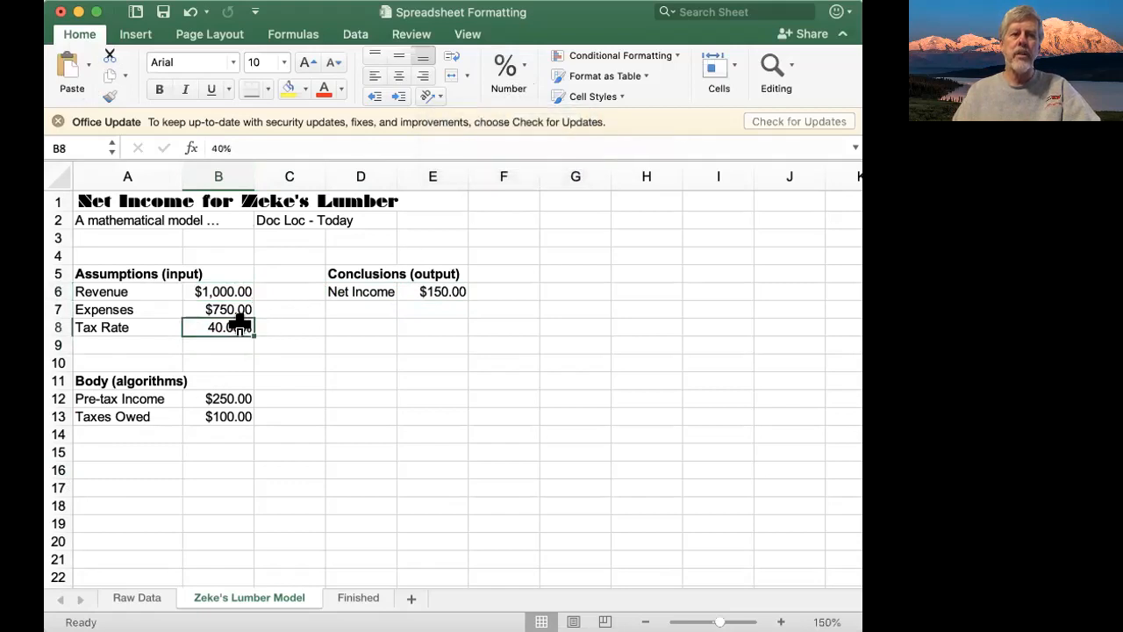
left_click(519, 61)
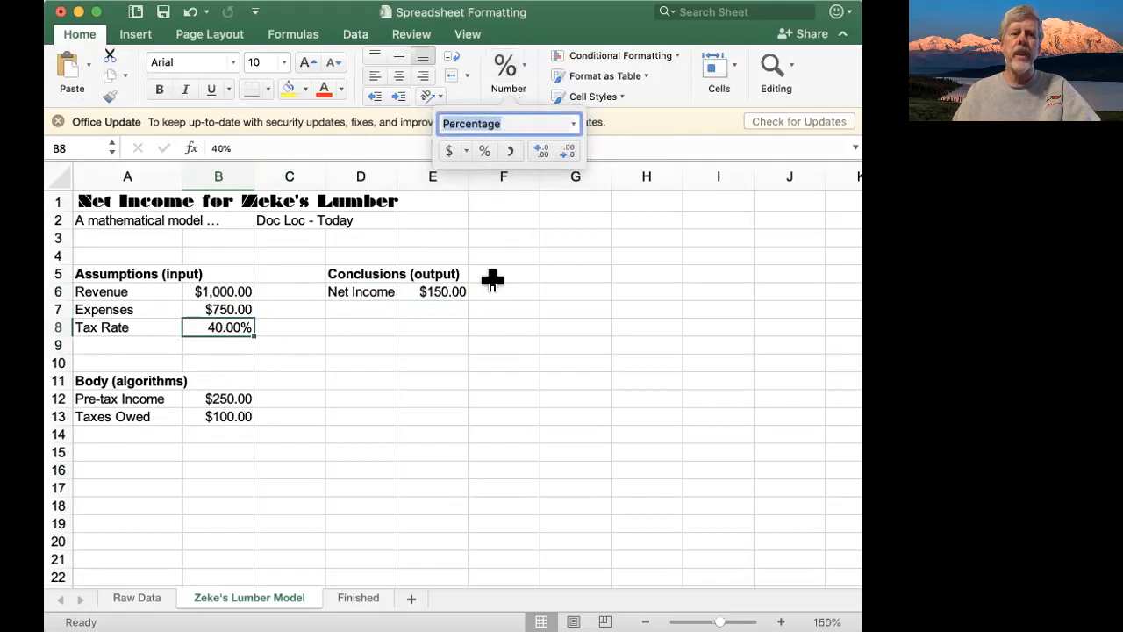
left_click(569, 123)
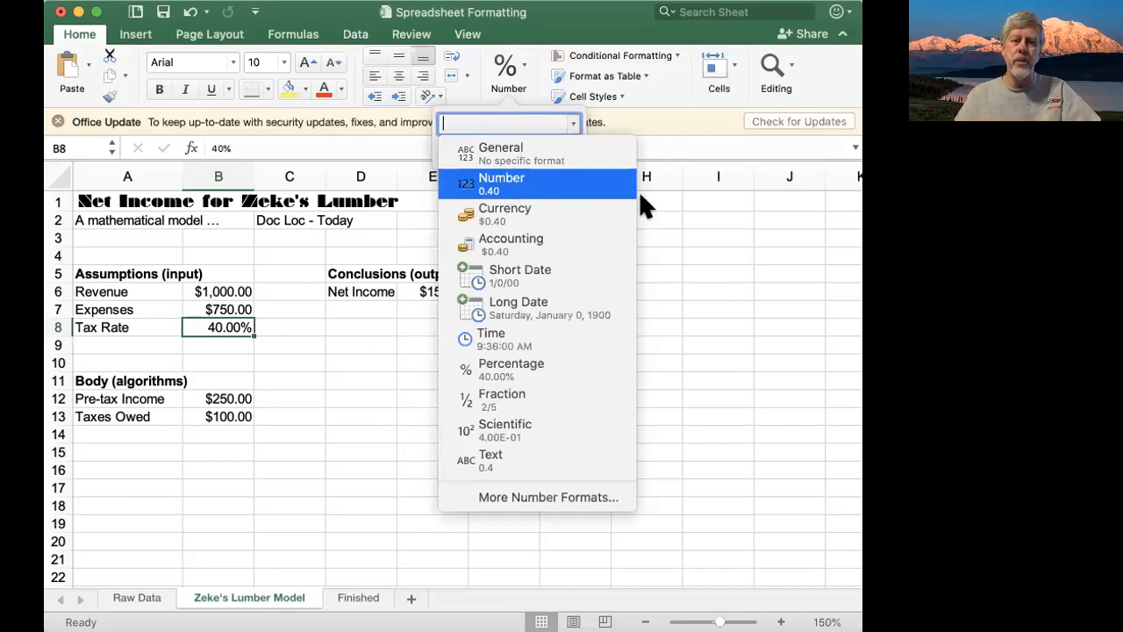
left_click(670, 213)
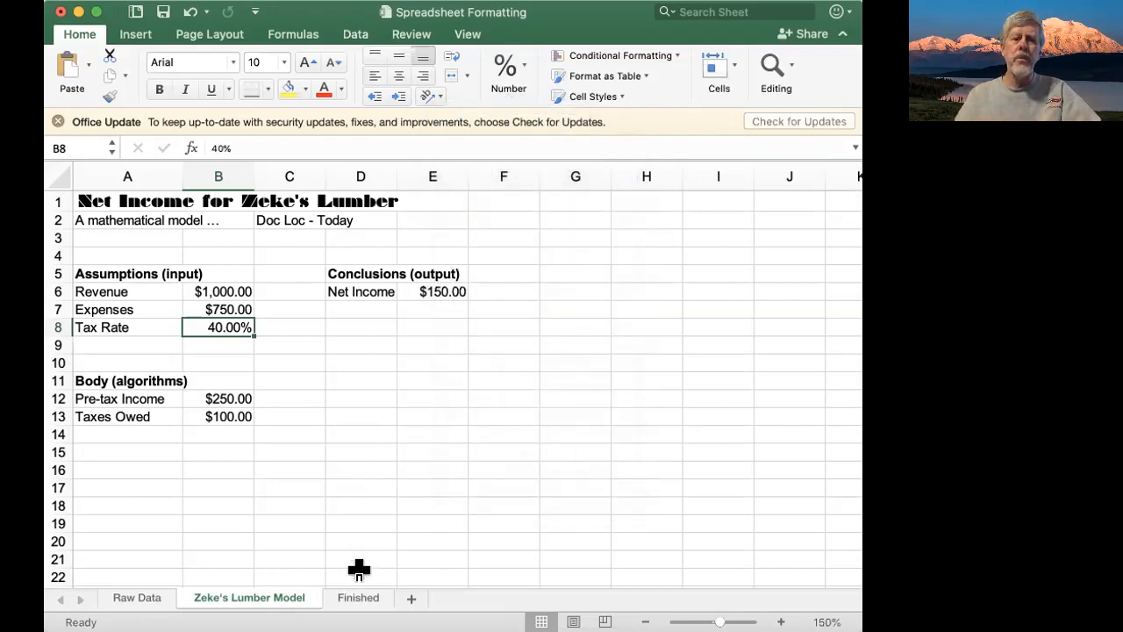
- View the Finished and Raw Data sheets for comparison, and return to the Zeke's Lumber Model sheet
left_click(358, 598)
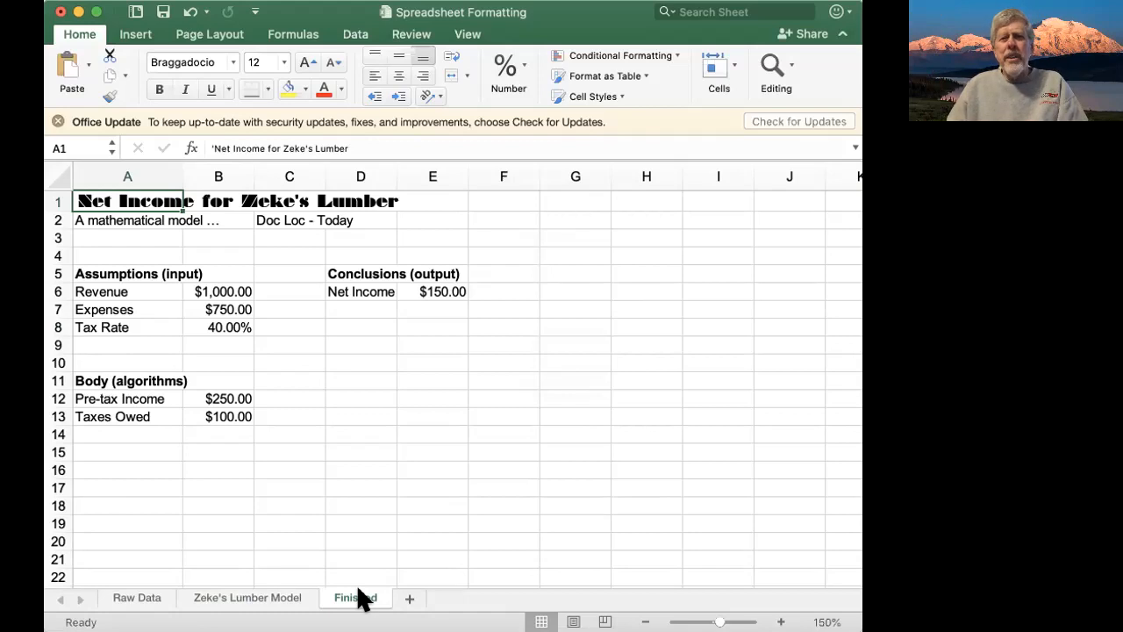
left_click(132, 600)
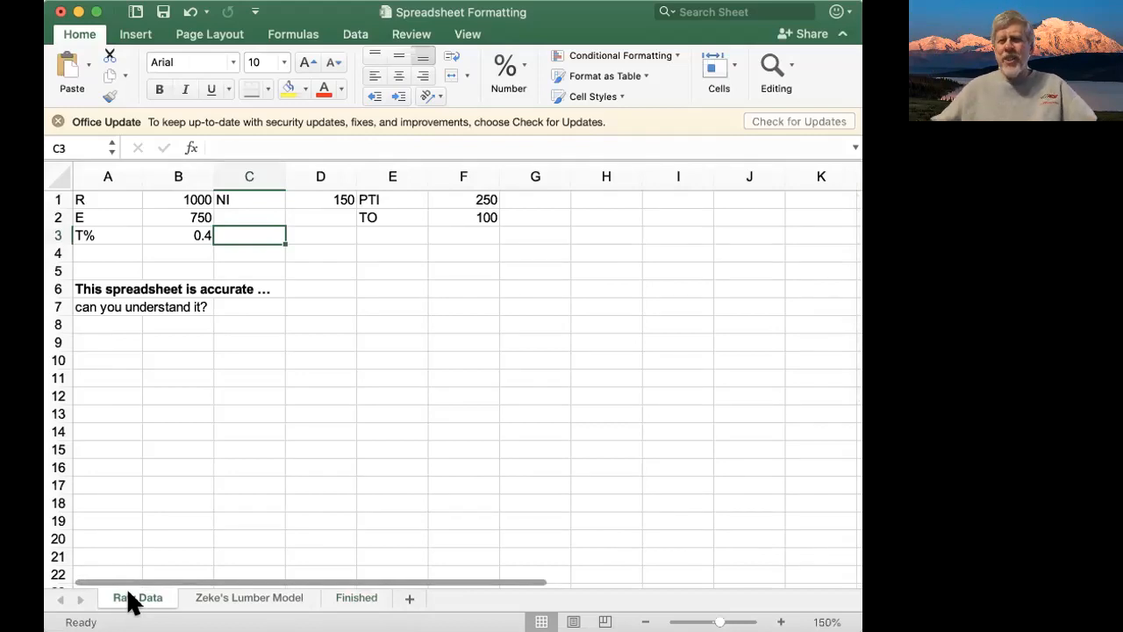
left_click(215, 600)
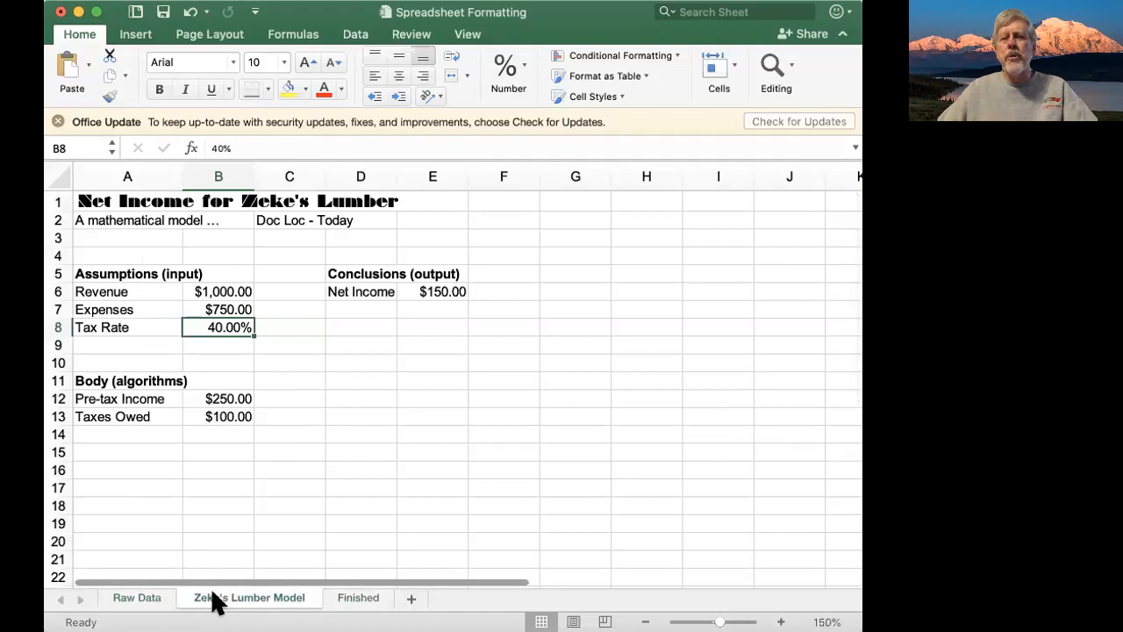